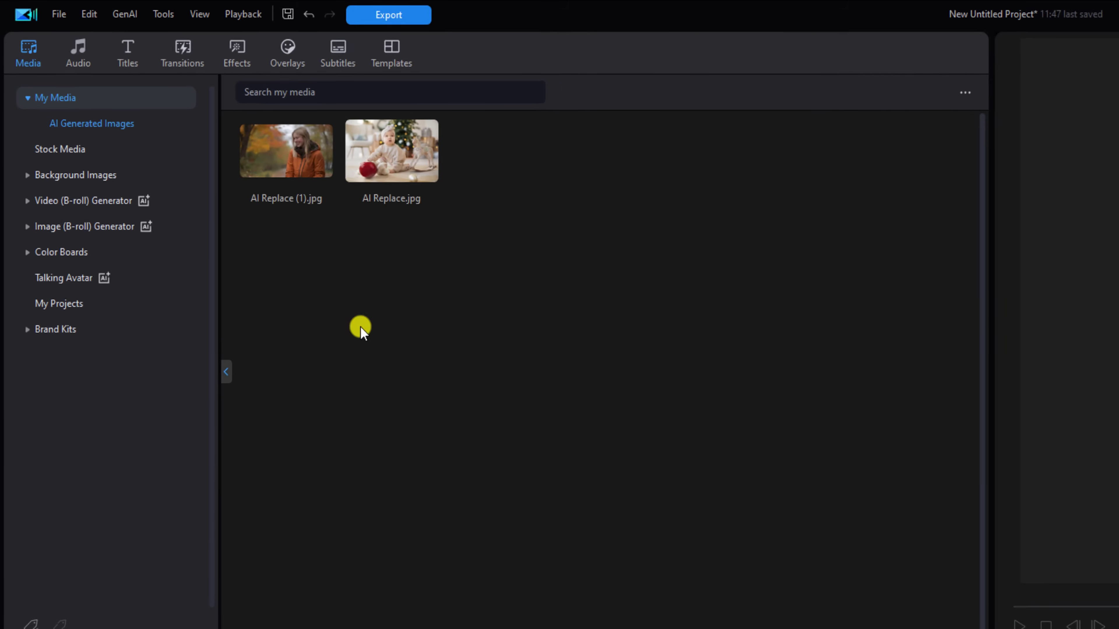
Launch AI Replace from the GenAI menu and dismiss its 'What is AI Replace?' introduction
click(143, 18)
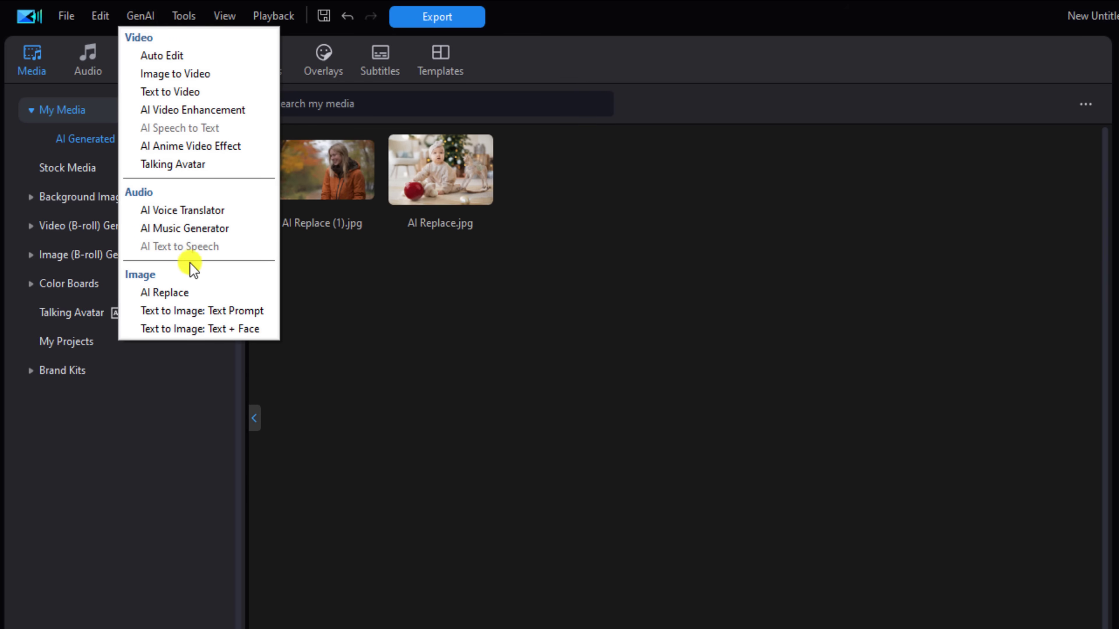
click(204, 292)
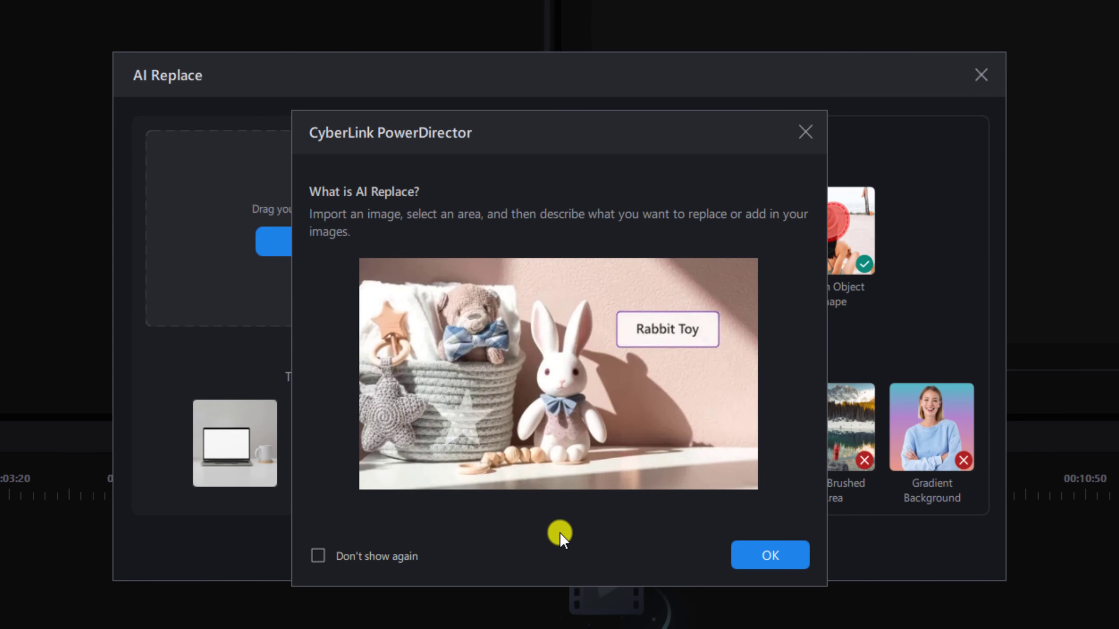
click(757, 549)
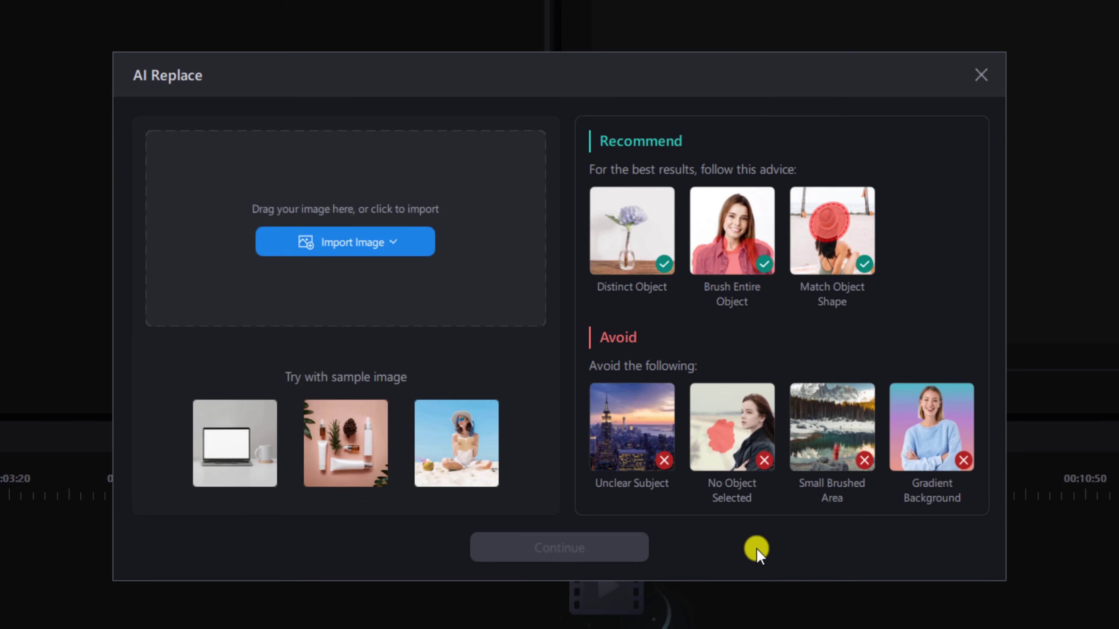
Import '1. Baby and Toy.png' from D:\Current Project\PDU\Images into AI Replace
click(419, 249)
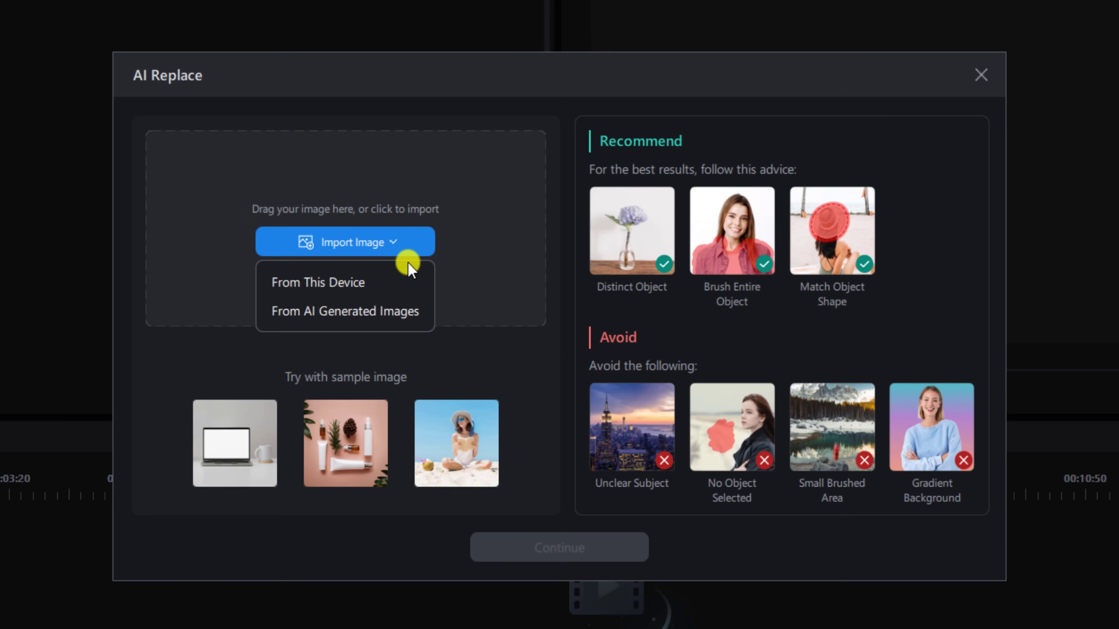
click(397, 276)
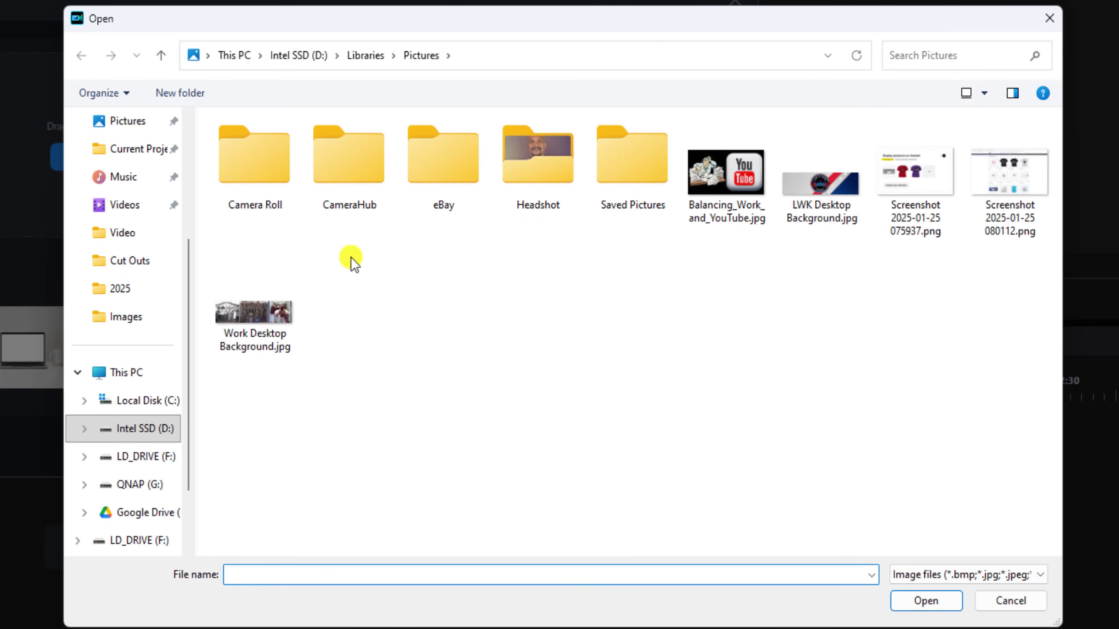
click(300, 64)
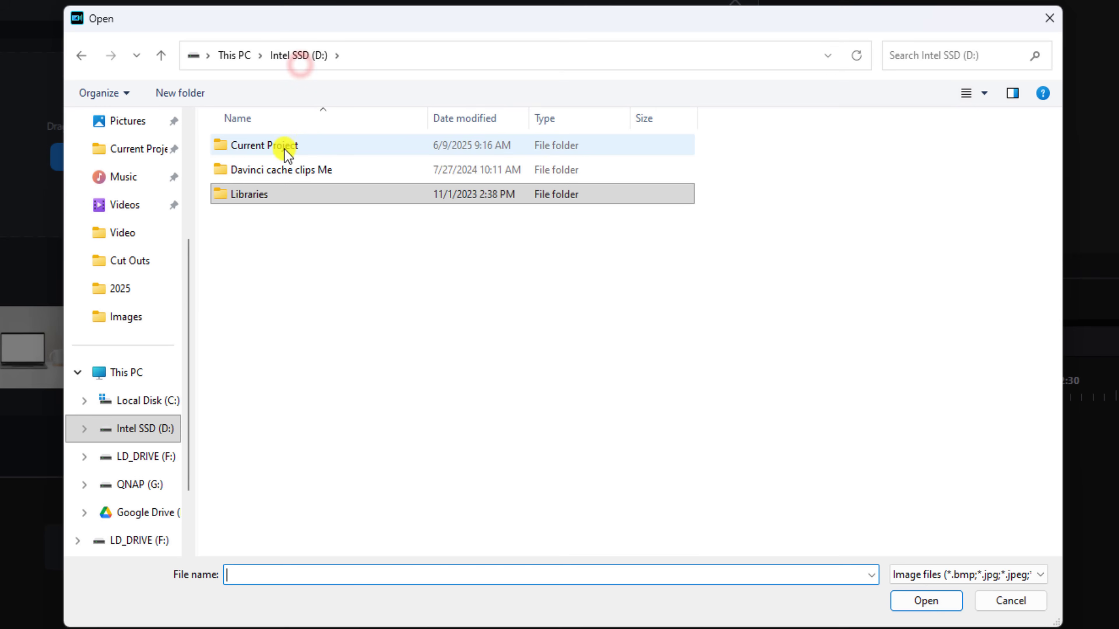
double_click(282, 145)
double_click(346, 162)
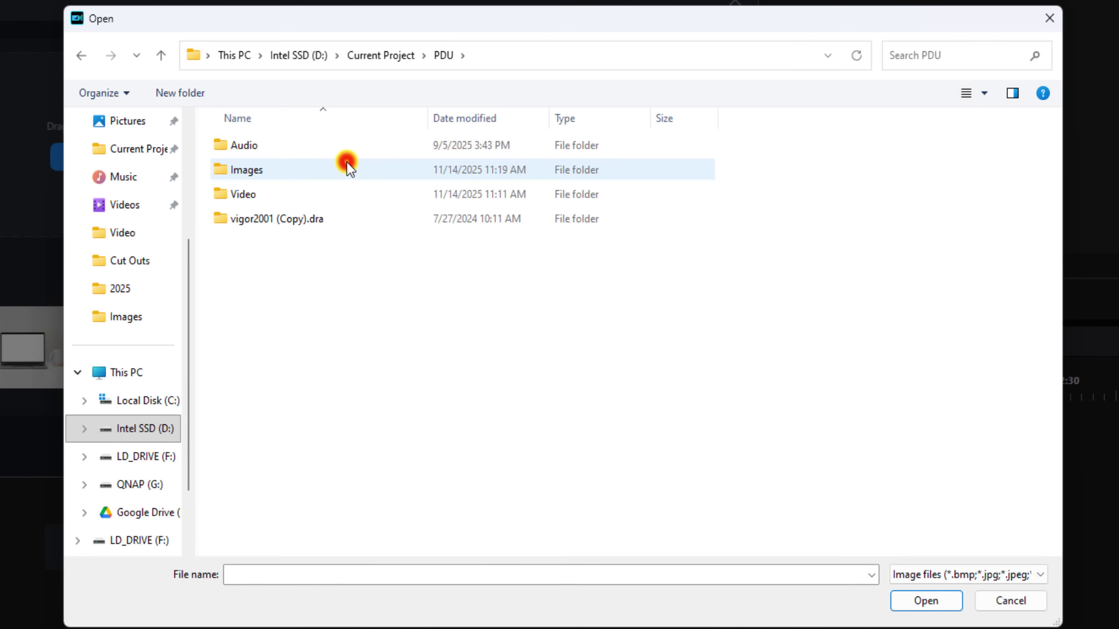
double_click(252, 170)
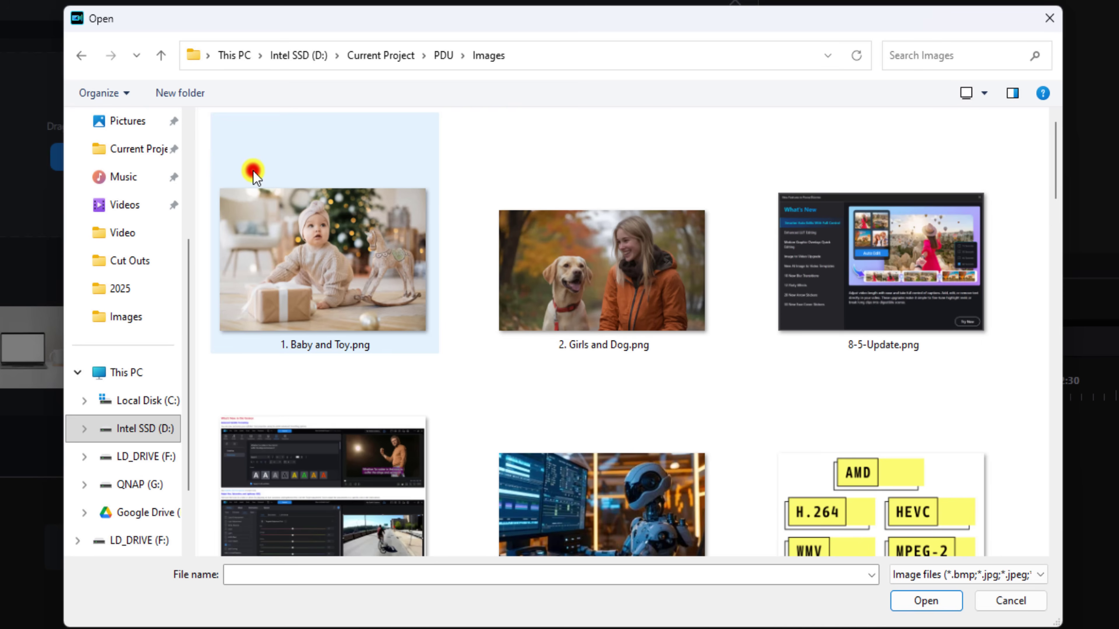
click(348, 266)
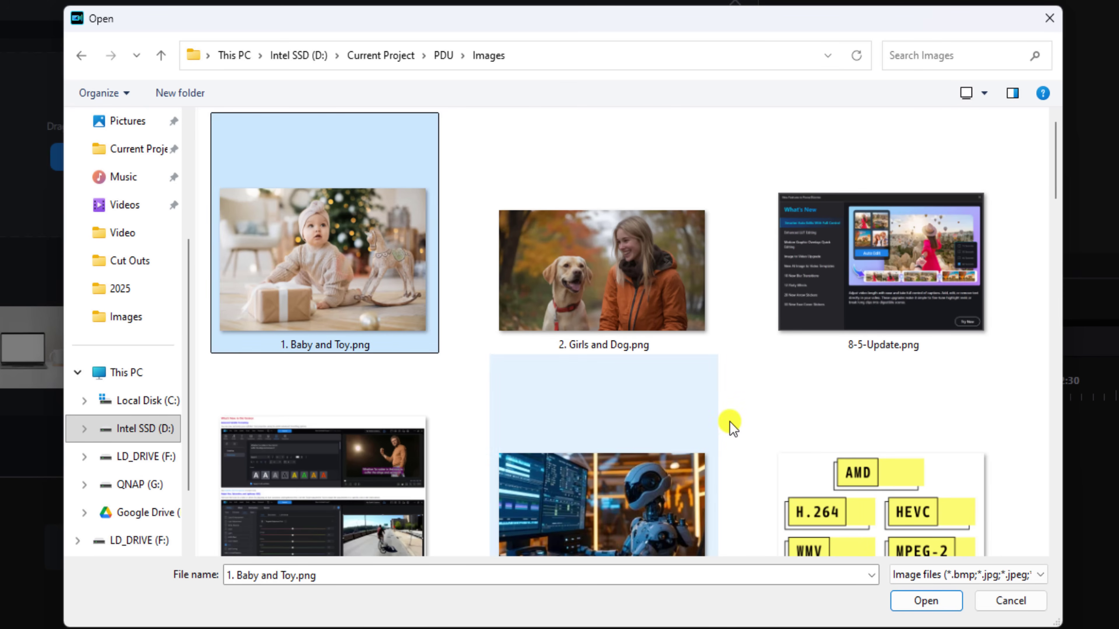
click(952, 602)
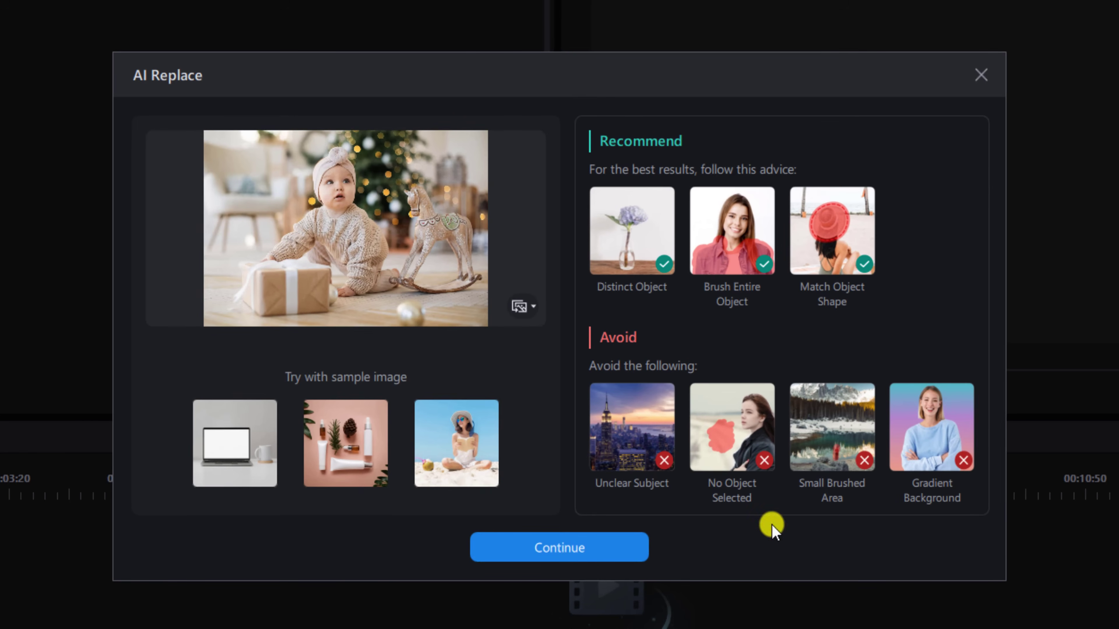
Brush over the gift box beside the baby to mark it for replacement
click(630, 548)
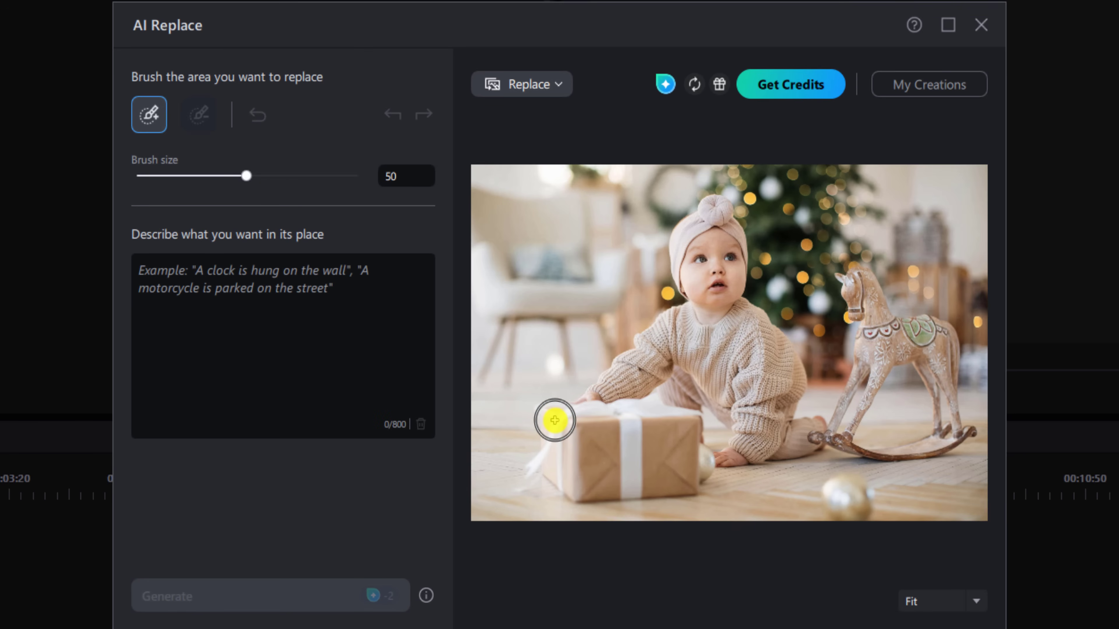
mouse_move(554, 420)
mouse_down()
mouse_move(558, 478)
mouse_move(586, 487)
mouse_move(686, 482)
mouse_move(685, 426)
mouse_move(654, 404)
mouse_move(574, 405)
mouse_move(559, 417)
mouse_move(657, 417)
mouse_move(591, 428)
mouse_move(619, 451)
mouse_move(676, 444)
mouse_move(676, 457)
mouse_move(622, 467)
mouse_up()
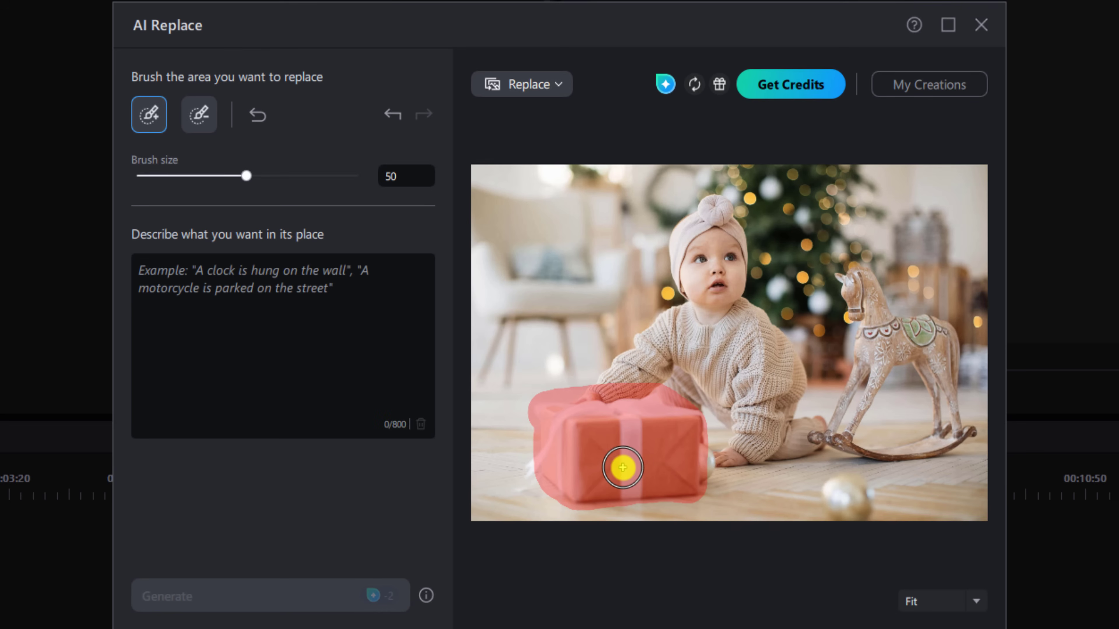
click(264, 302)
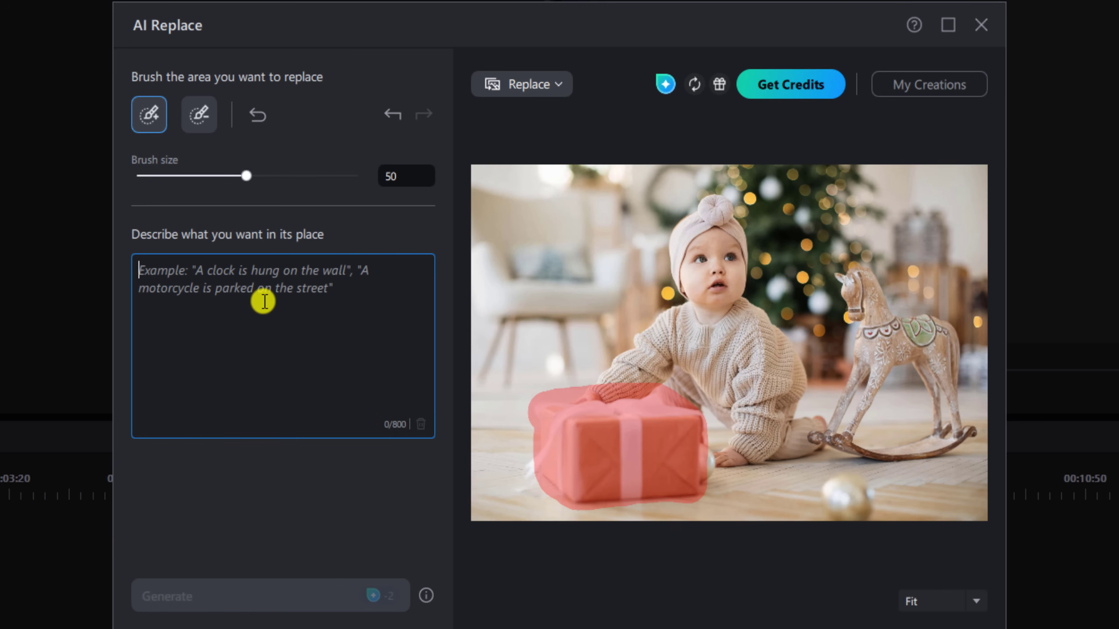
Generate a replacement using the prompt 'A plain red ball sitting on the floor'
text(A plain )
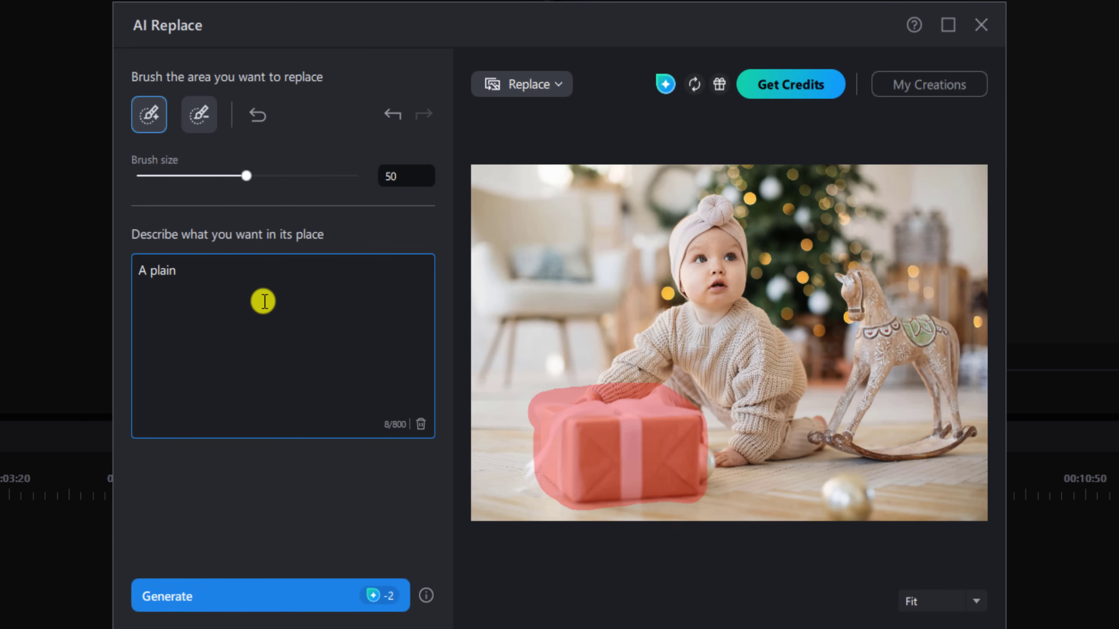
text(red ball sitting on the floo)
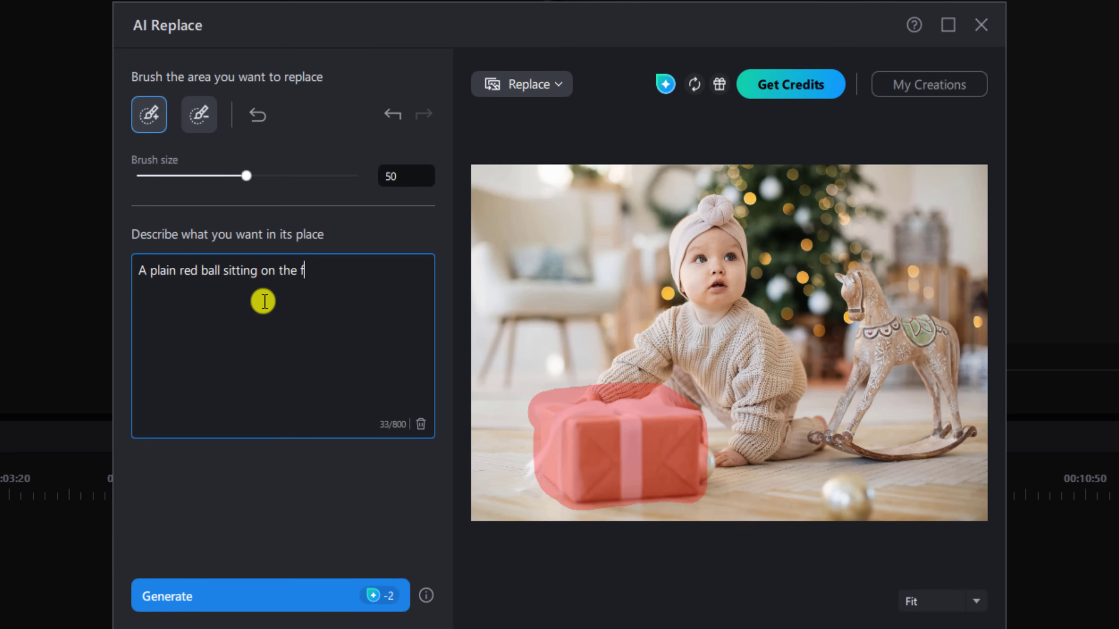
text(r)
click(268, 599)
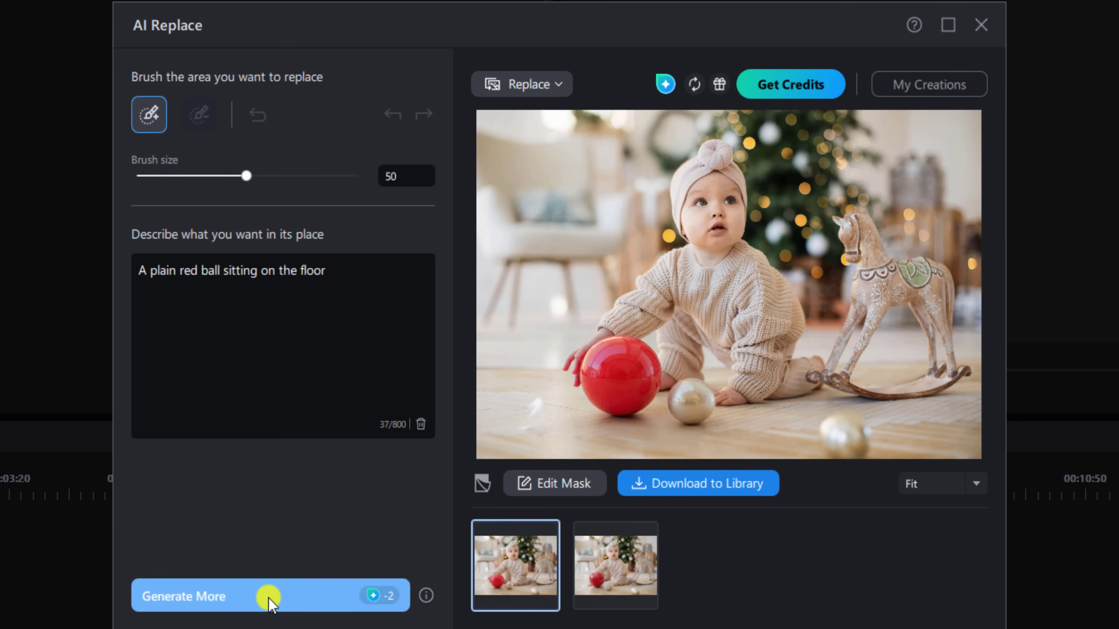
click(481, 485)
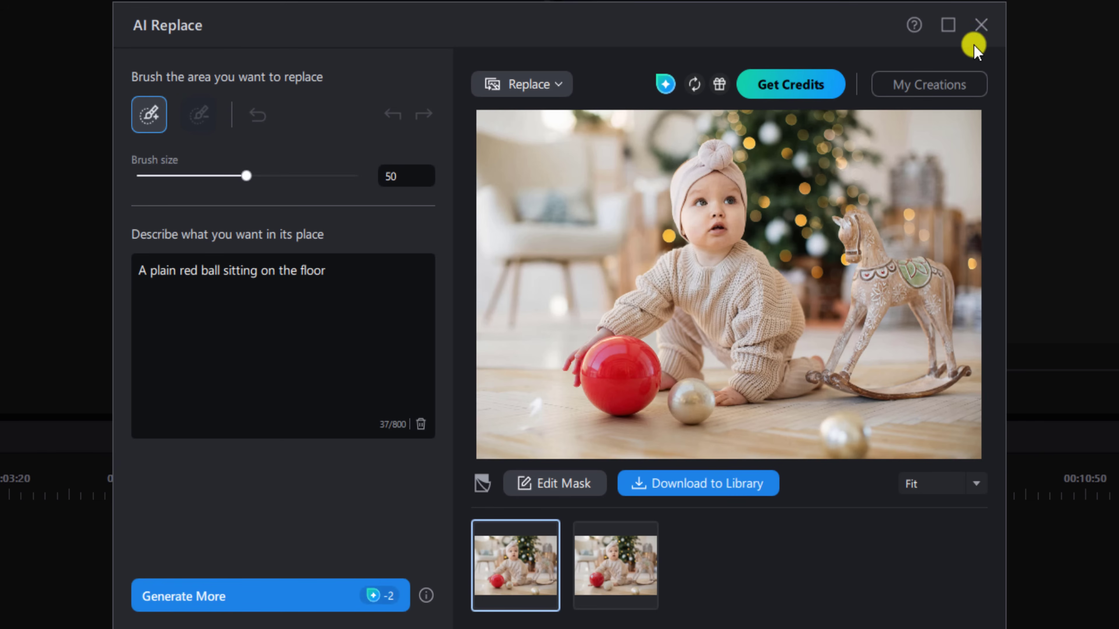
click(921, 86)
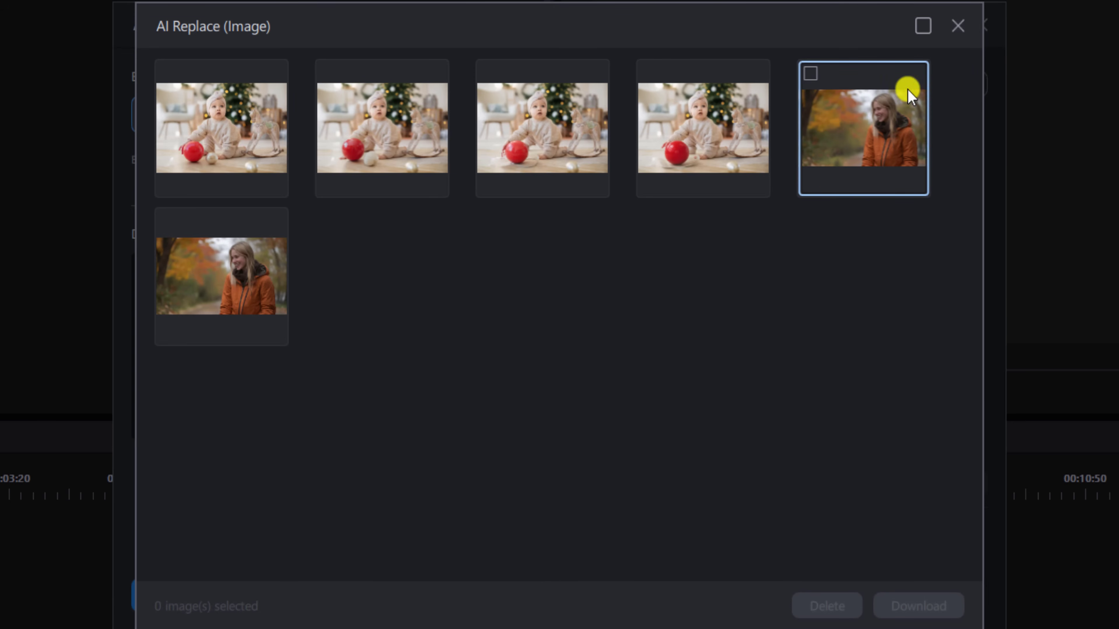
click(959, 25)
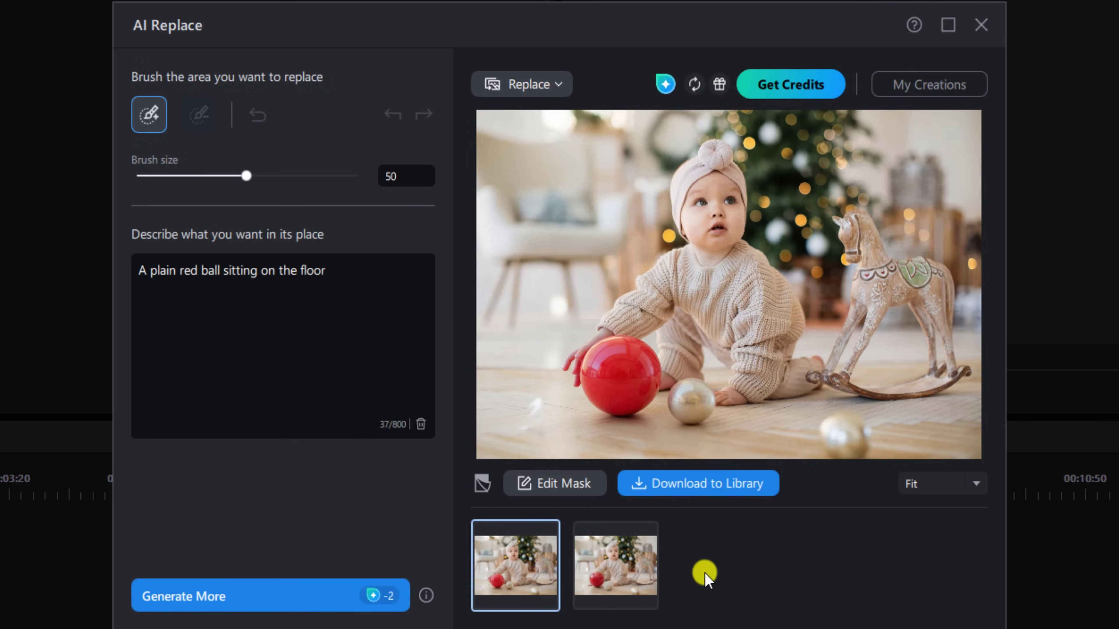
Download the red-ball result to the media library as 'AI Replace (4).jpg' and close AI Replace
click(759, 489)
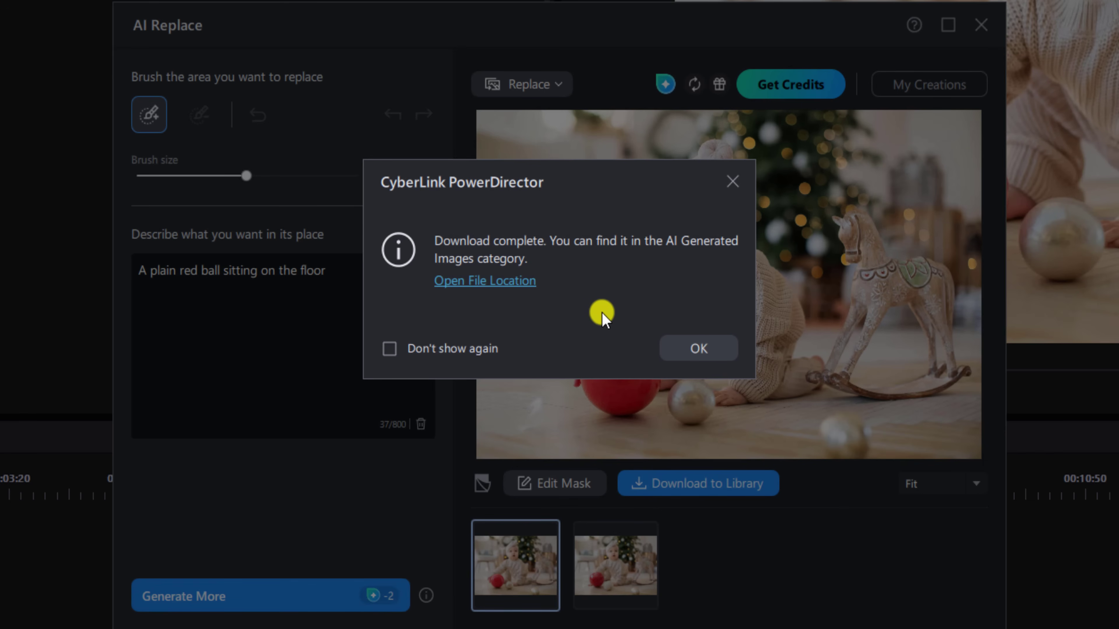
click(704, 348)
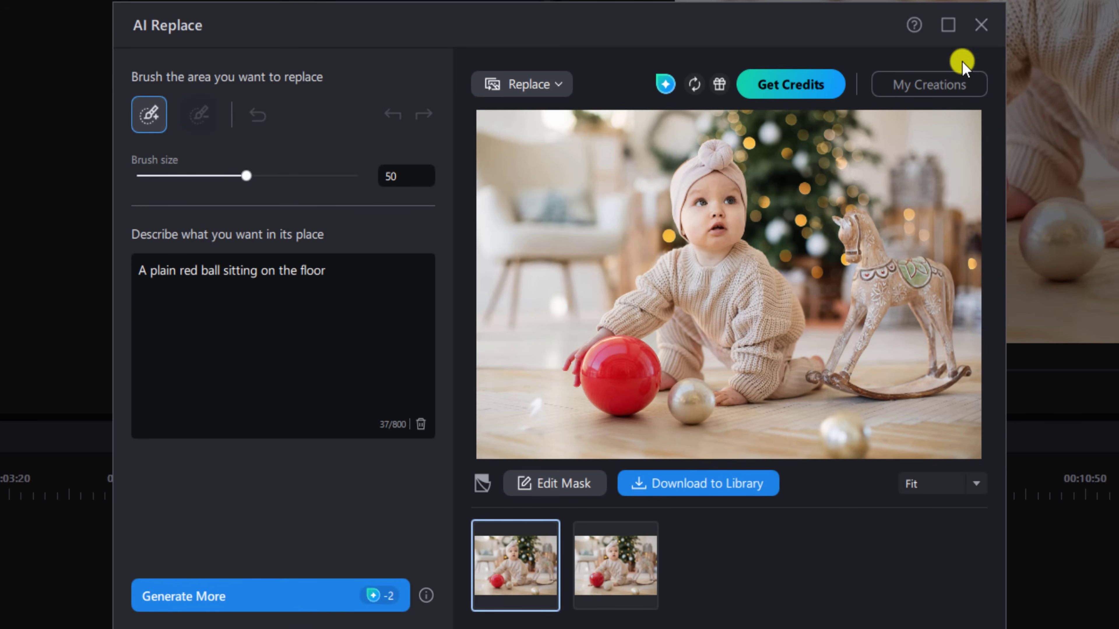
click(981, 27)
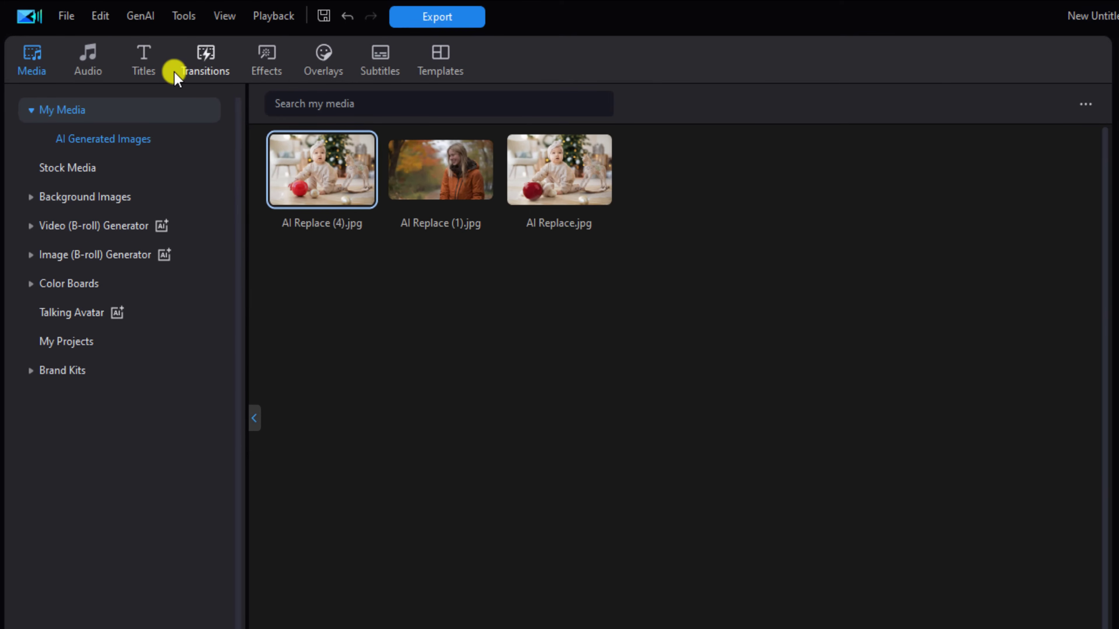
Relaunch AI Replace from the GenAI menu and dismiss its introduction
click(141, 18)
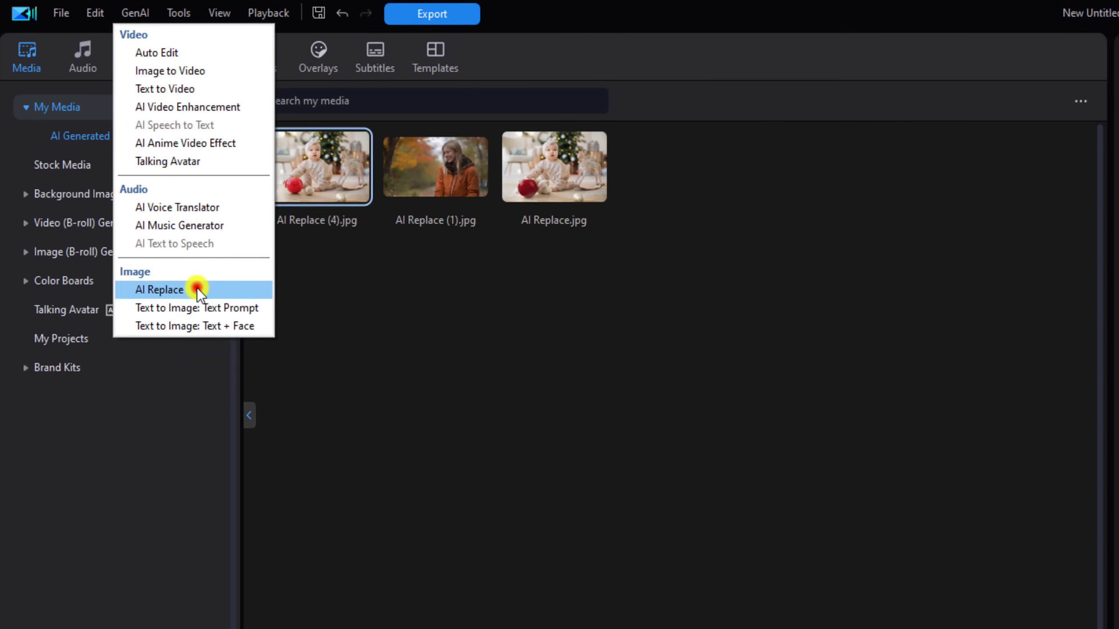
click(203, 294)
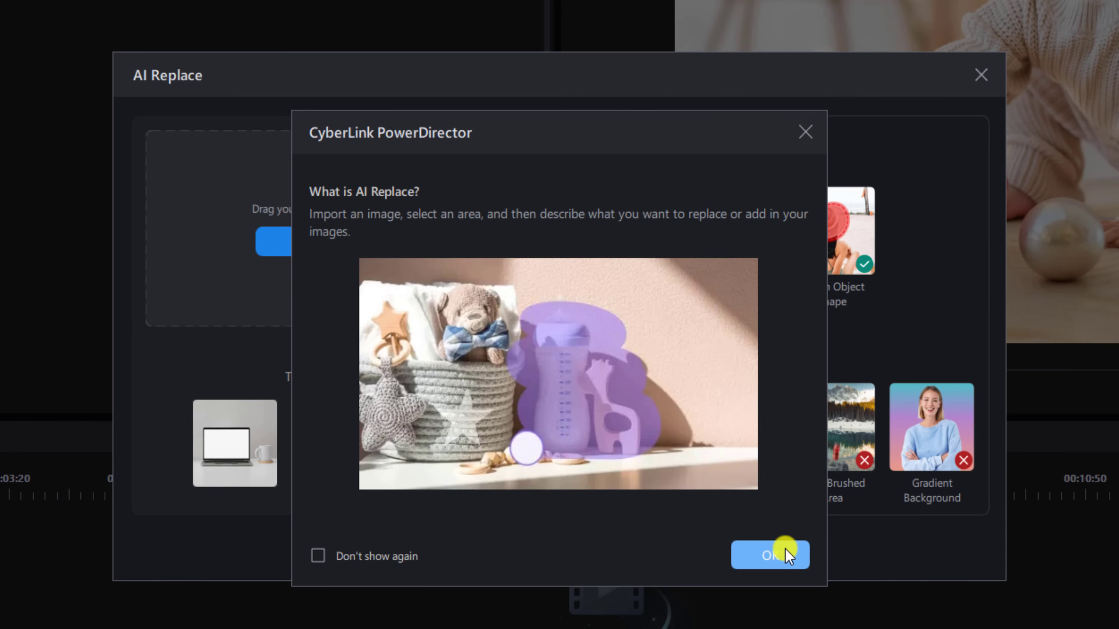
click(785, 551)
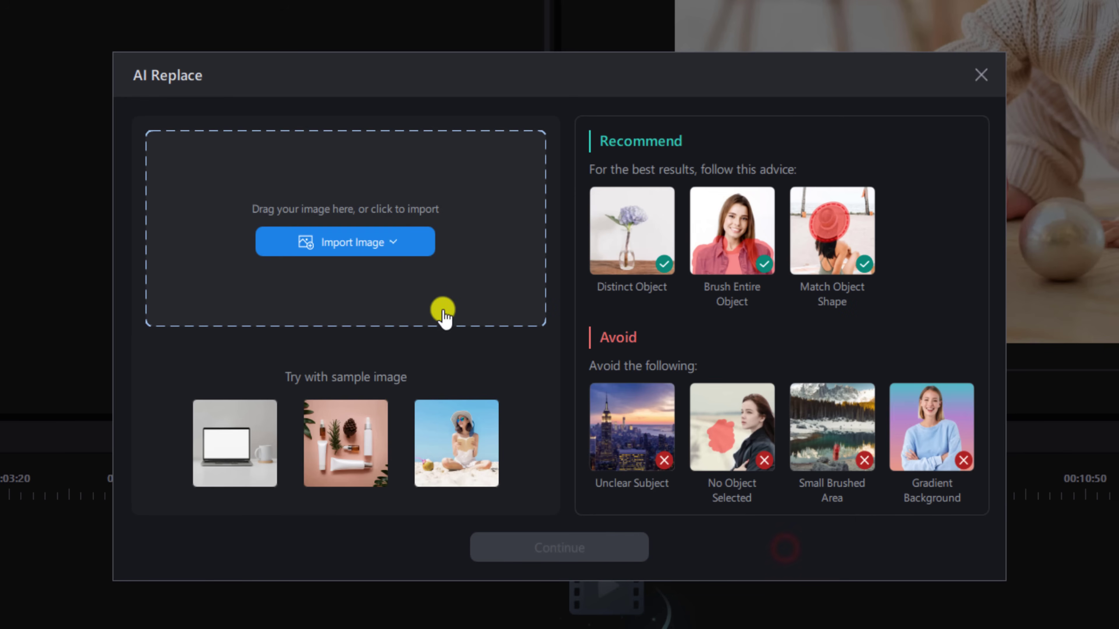
Import '2. Girls and Dog.png' from this device and continue to the brush editor
click(414, 243)
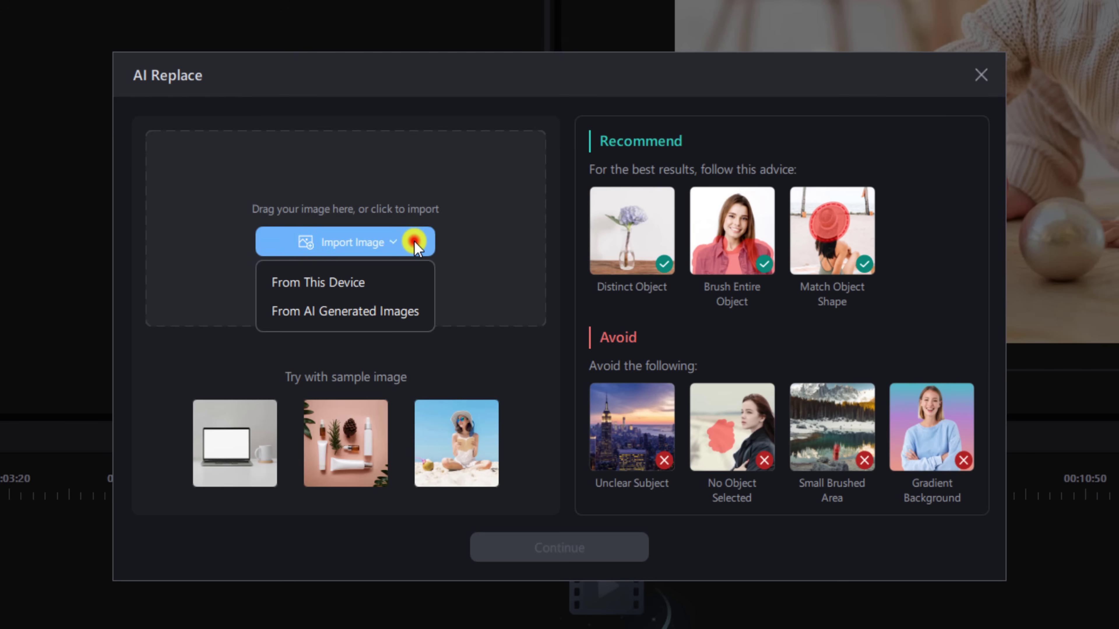
click(395, 288)
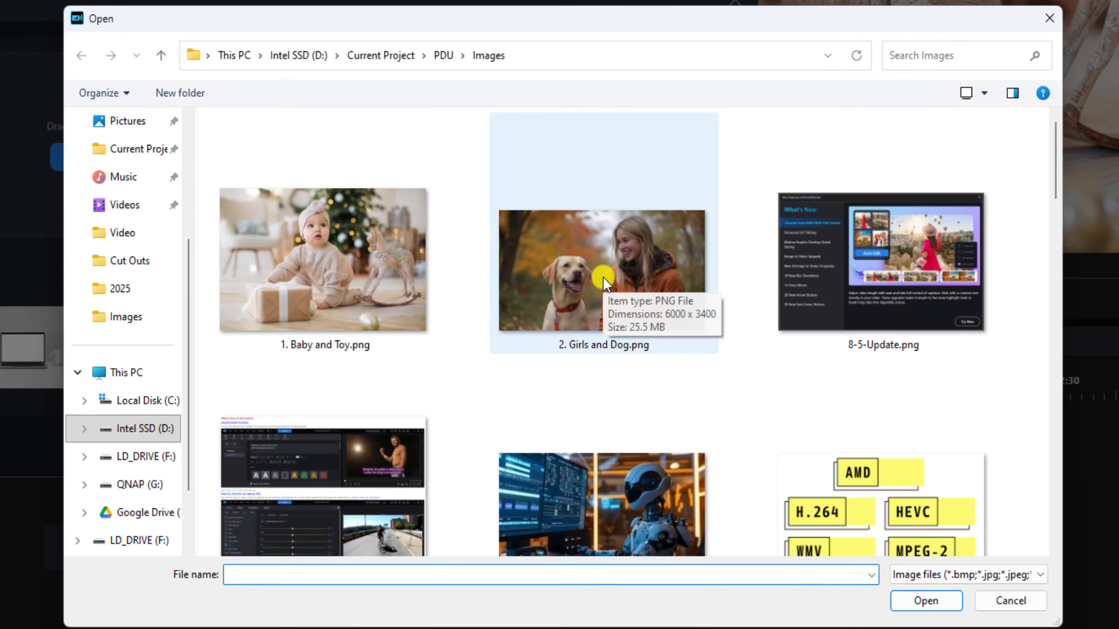
click(603, 282)
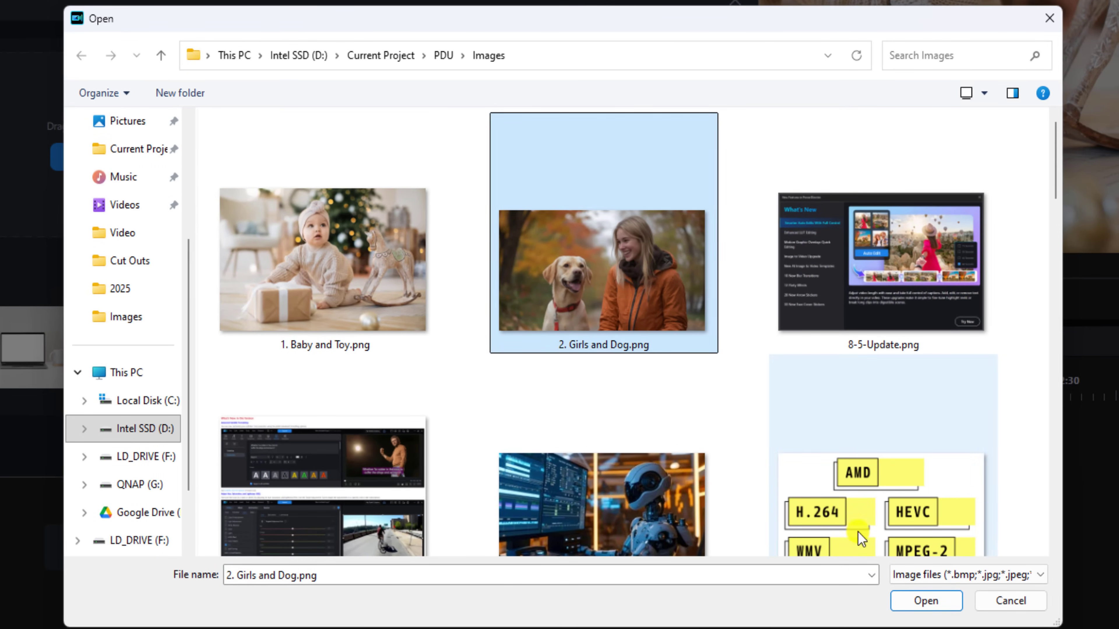
click(943, 601)
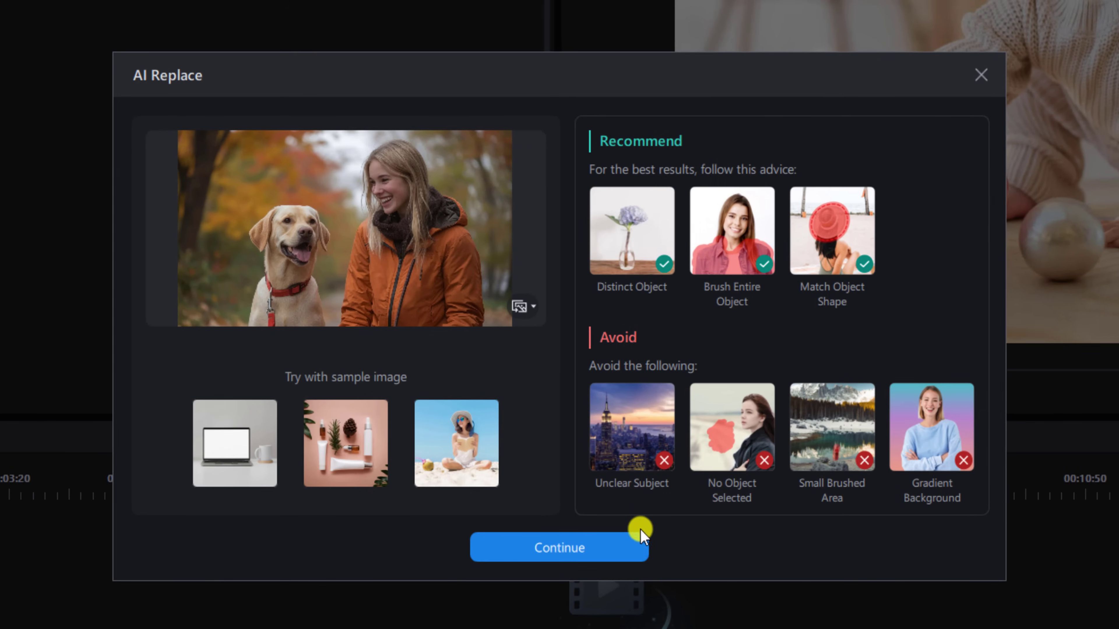
click(632, 543)
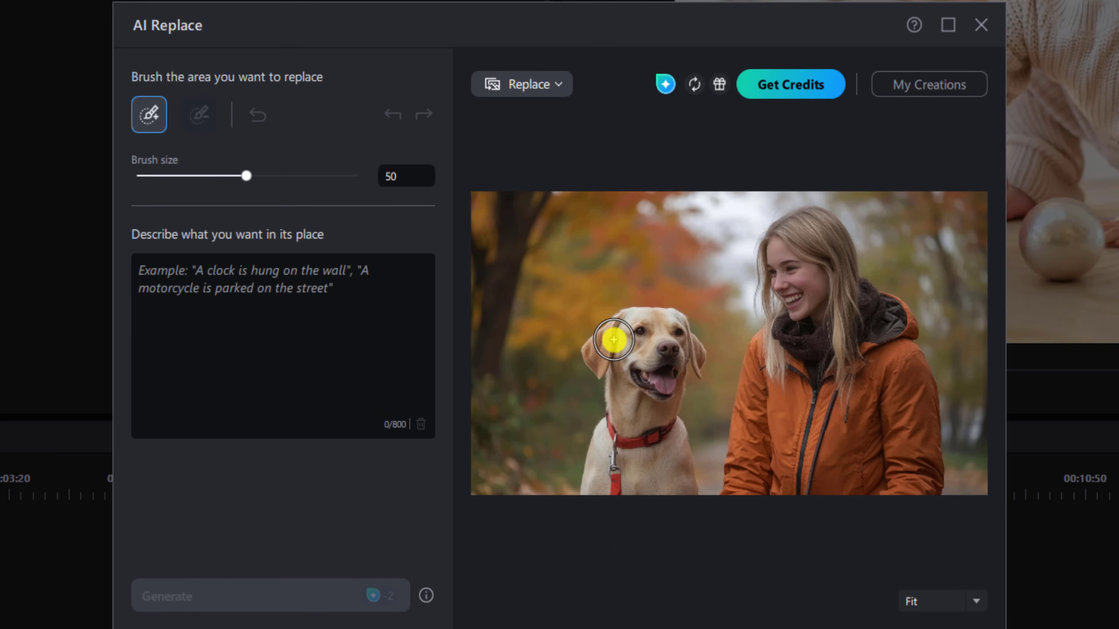
Mask the dog and generate with the prompt 'Remove masked object'
mouse_move(603, 355)
mouse_down()
mouse_move(642, 324)
mouse_move(695, 357)
mouse_move(642, 369)
mouse_move(589, 479)
mouse_move(673, 488)
mouse_move(672, 423)
mouse_move(650, 431)
mouse_move(624, 414)
mouse_move(620, 440)
mouse_up()
click(270, 318)
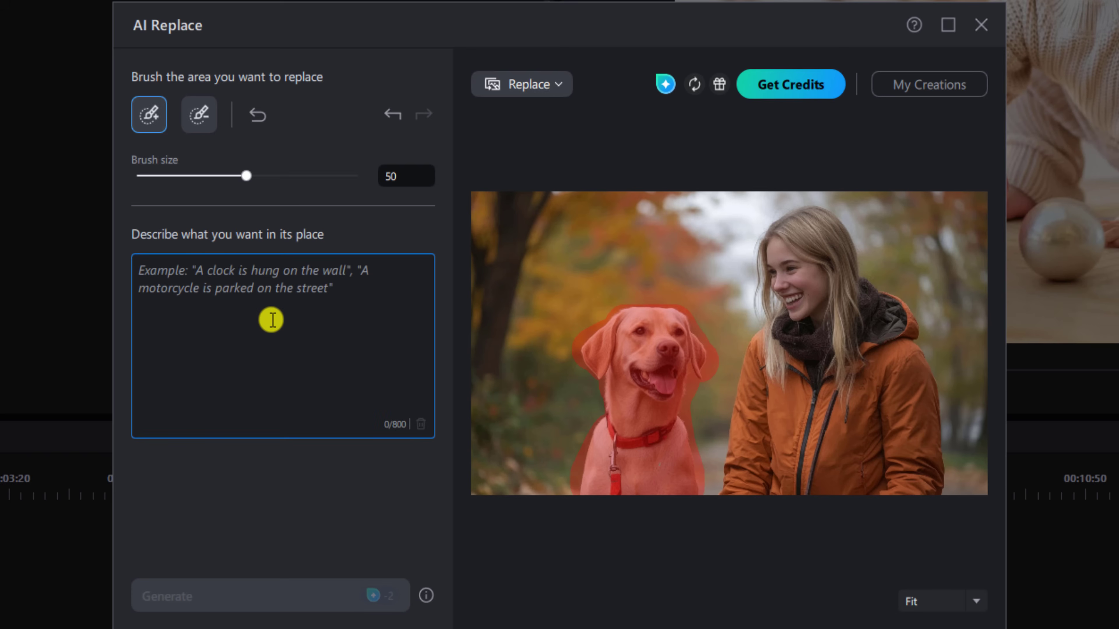
text(Remove masked object)
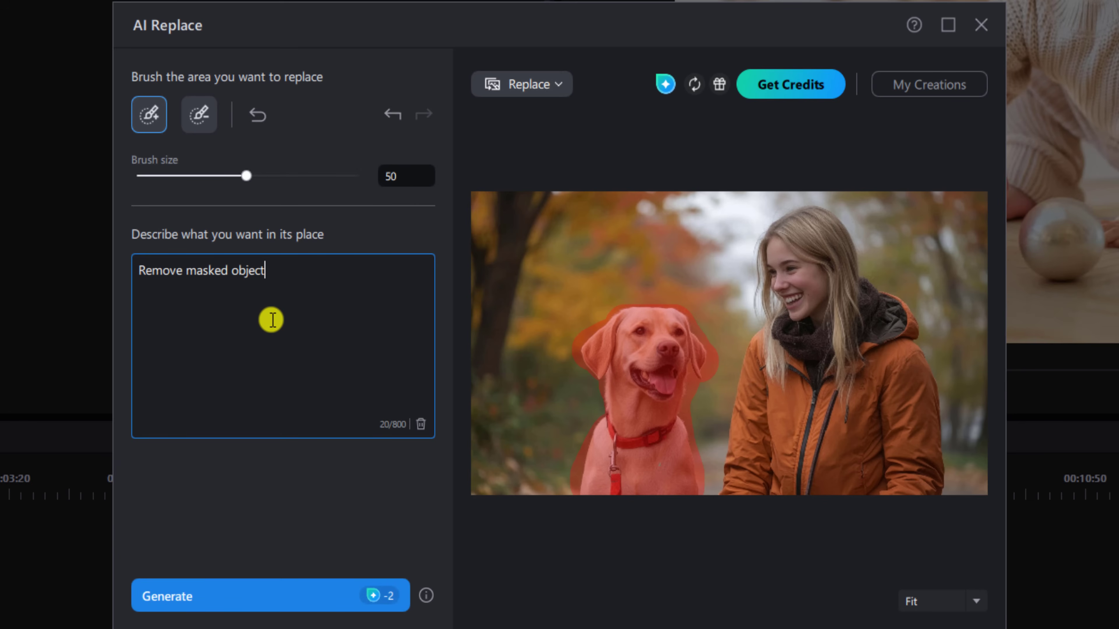
click(220, 596)
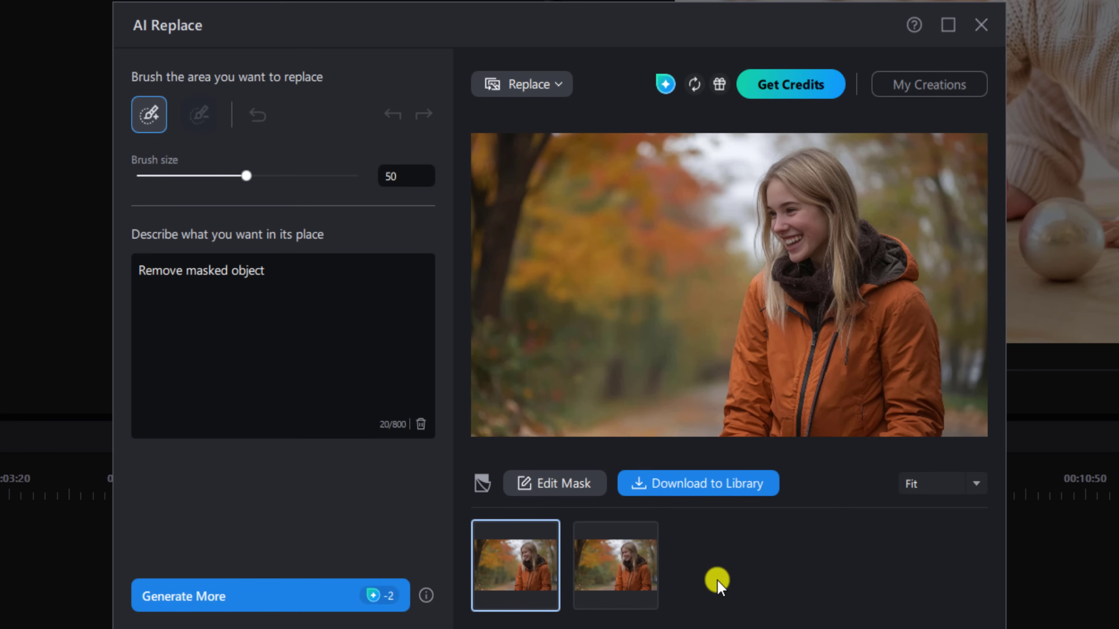
Compare the dog-free result with the original, then download it to the media library
click(483, 486)
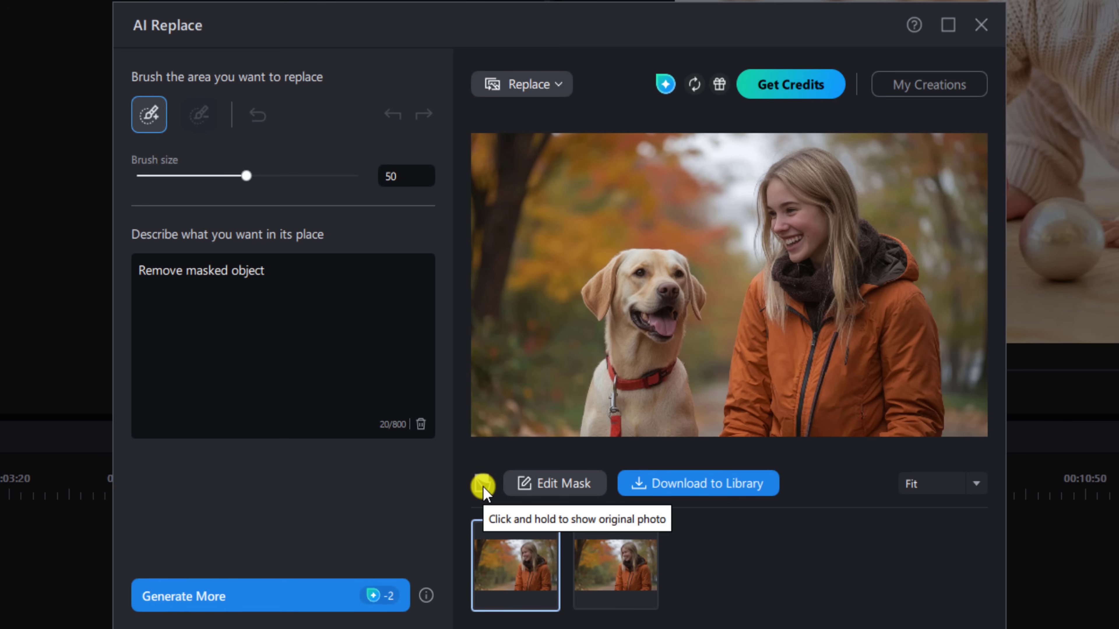
click(482, 486)
click(483, 485)
drag(483, 487, 482, 486)
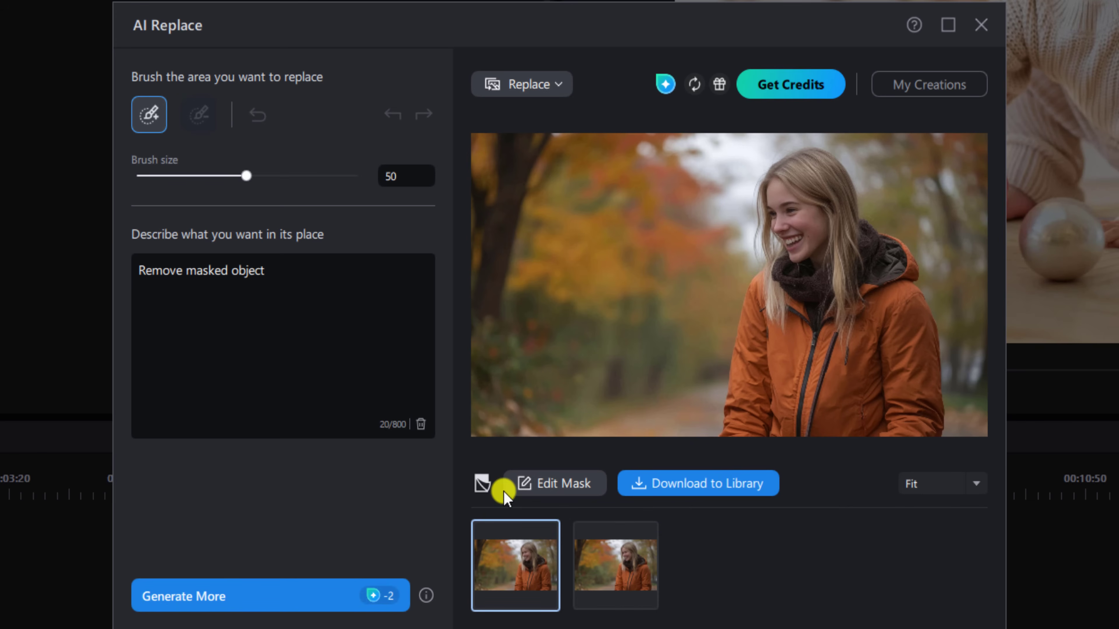
click(701, 486)
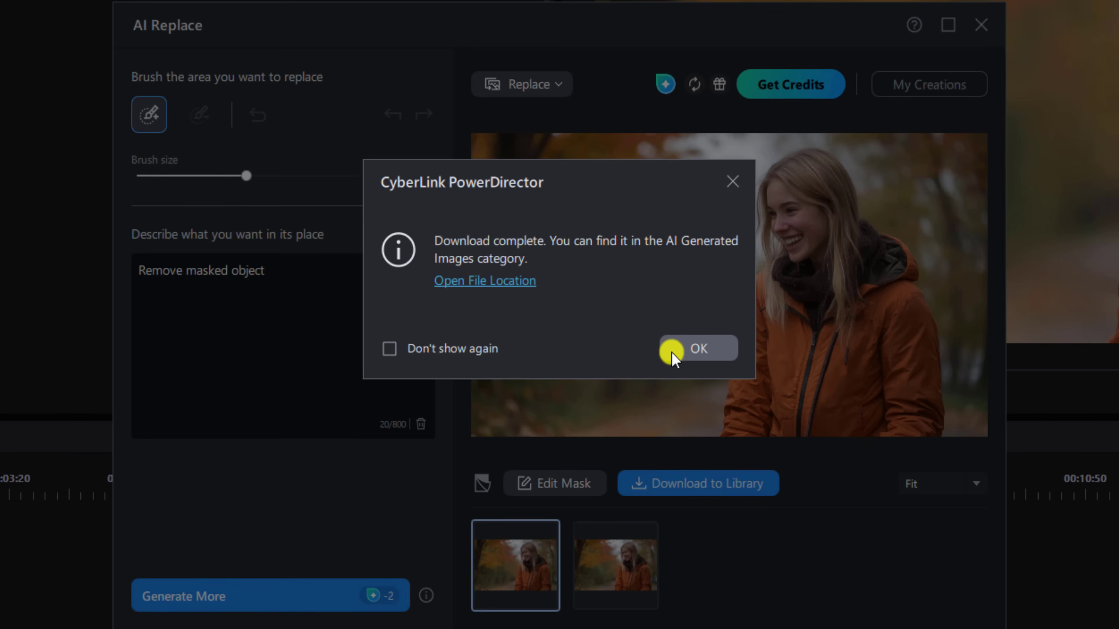
click(673, 350)
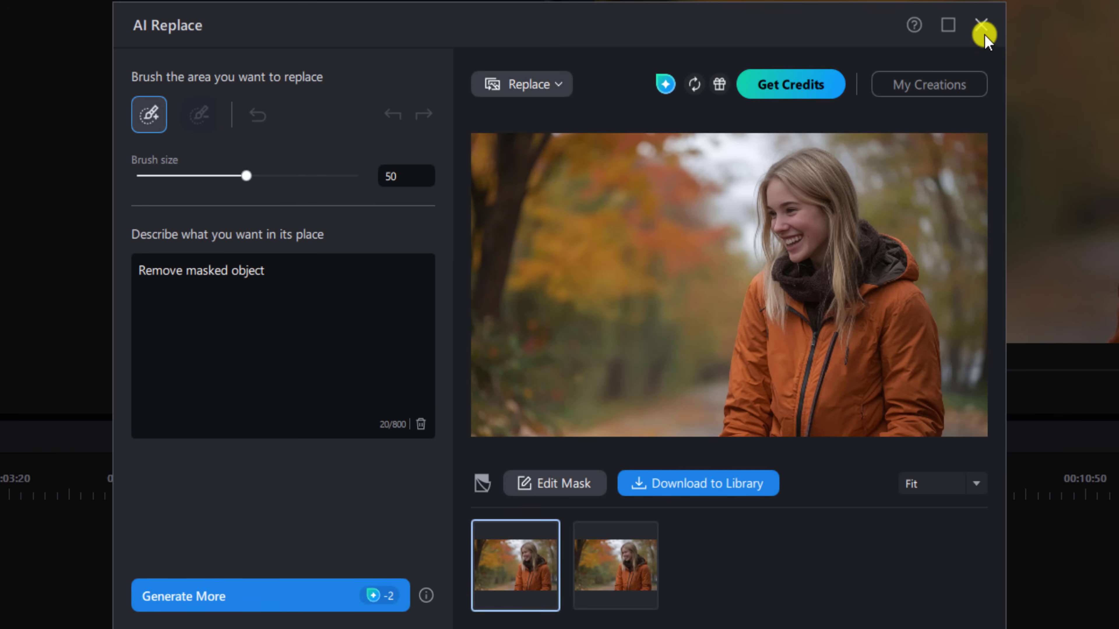
Close the AI Replace window to return to the main editing workspace
click(983, 25)
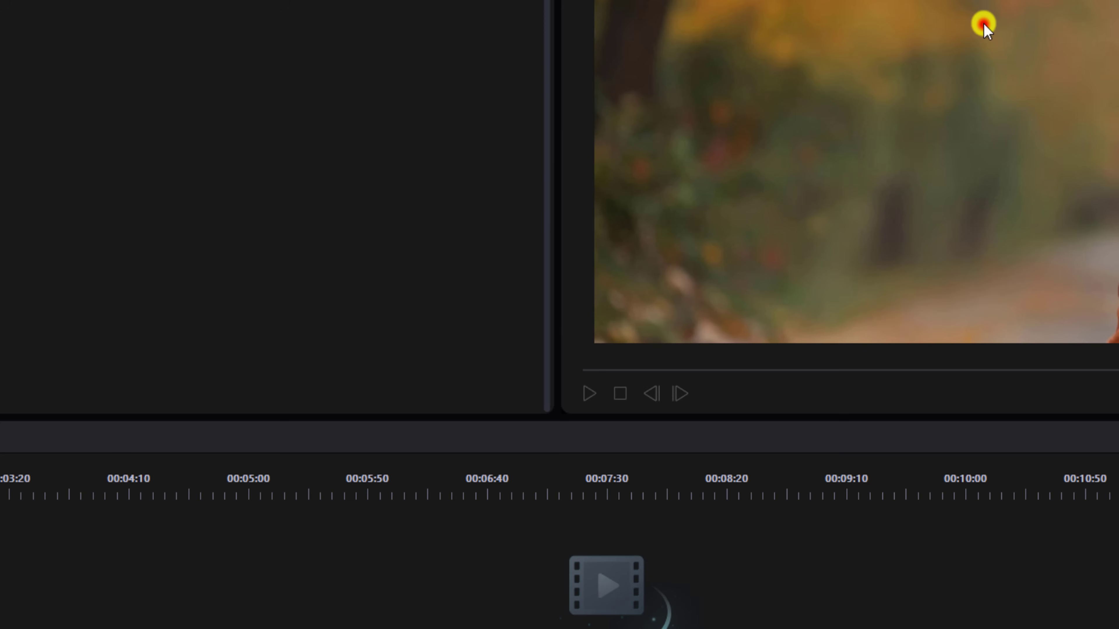